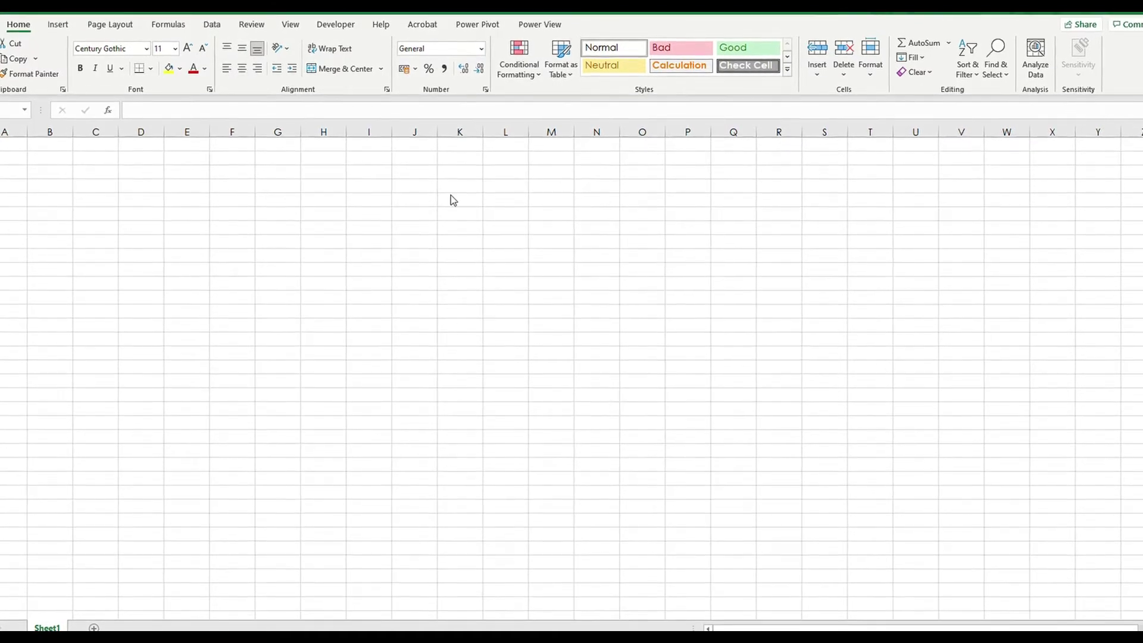
Switch the ribbon to the Data tab to show its import and query commands.
click(220, 26)
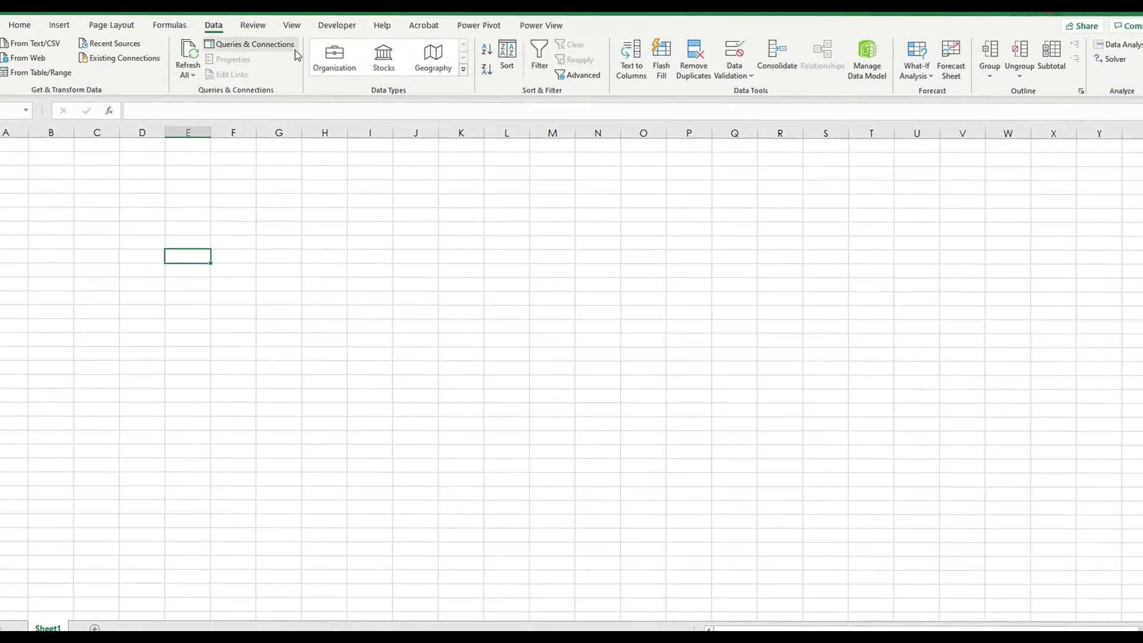
Open the COM Add-ins list from the Developer tab to review installed add-ins.
click(337, 25)
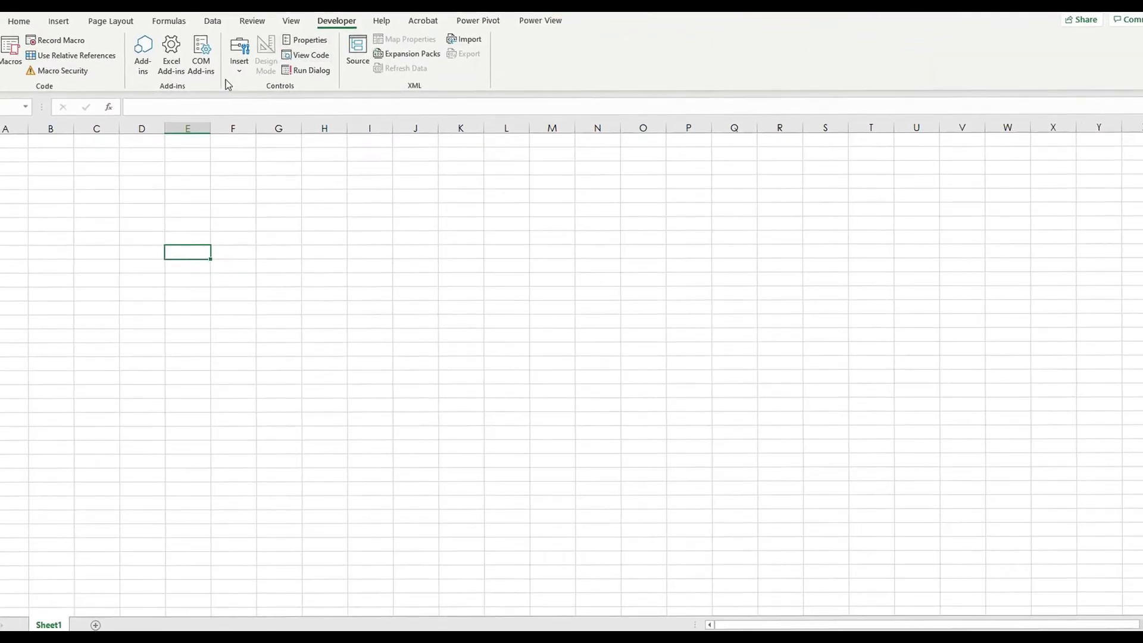
click(206, 74)
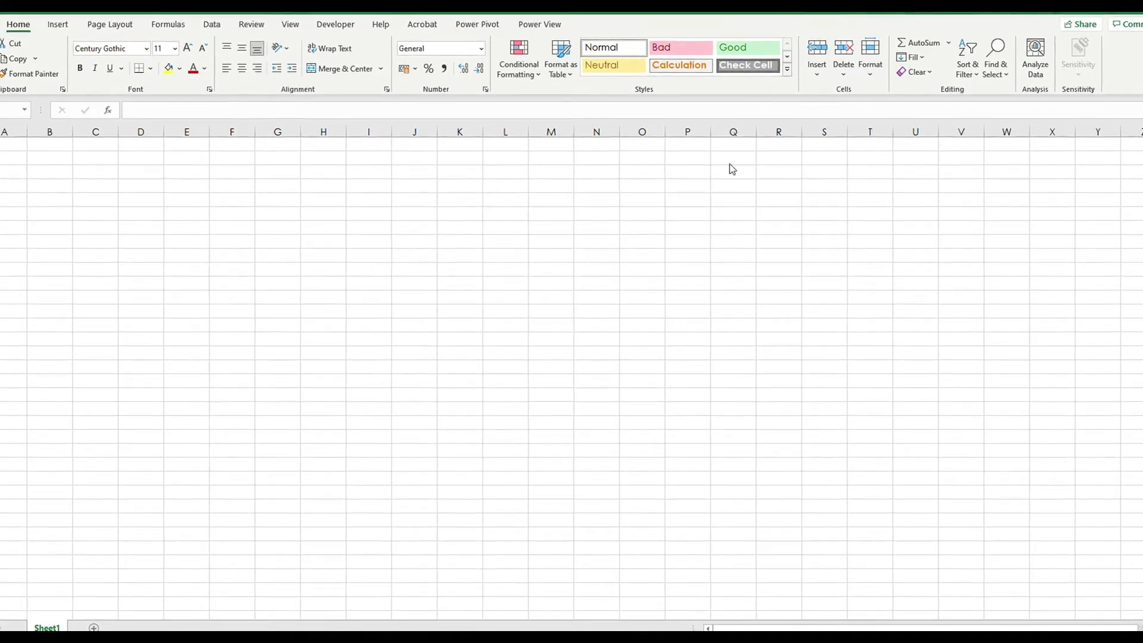
Enable the Microsoft Power View for Excel COM add-in and confirm.
click(336, 23)
click(209, 72)
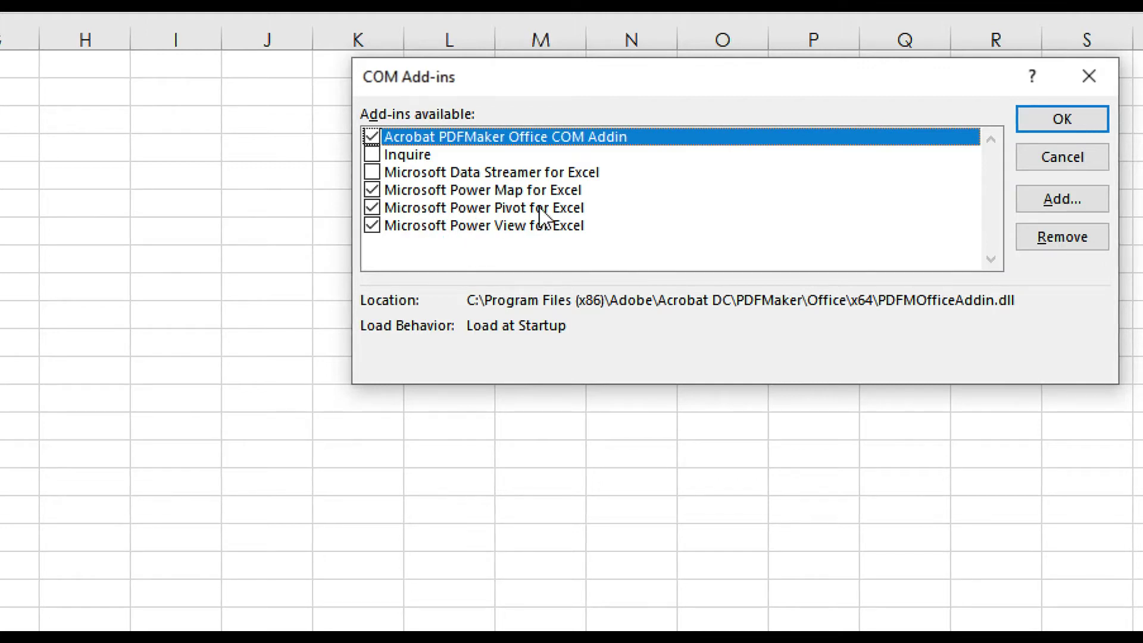
click(371, 225)
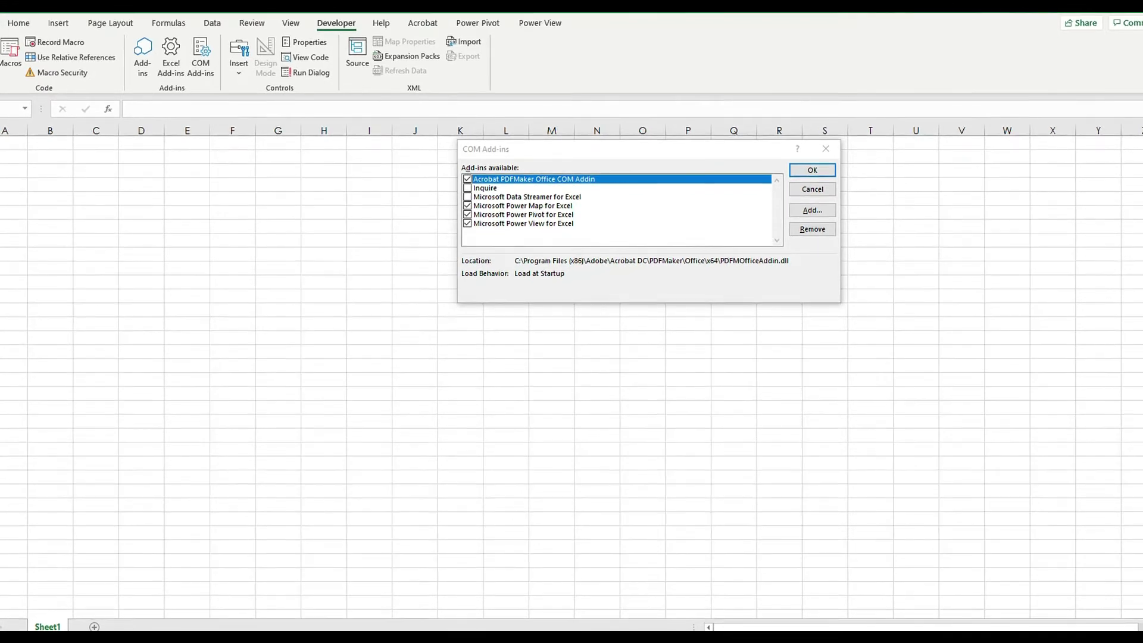
key(Return)
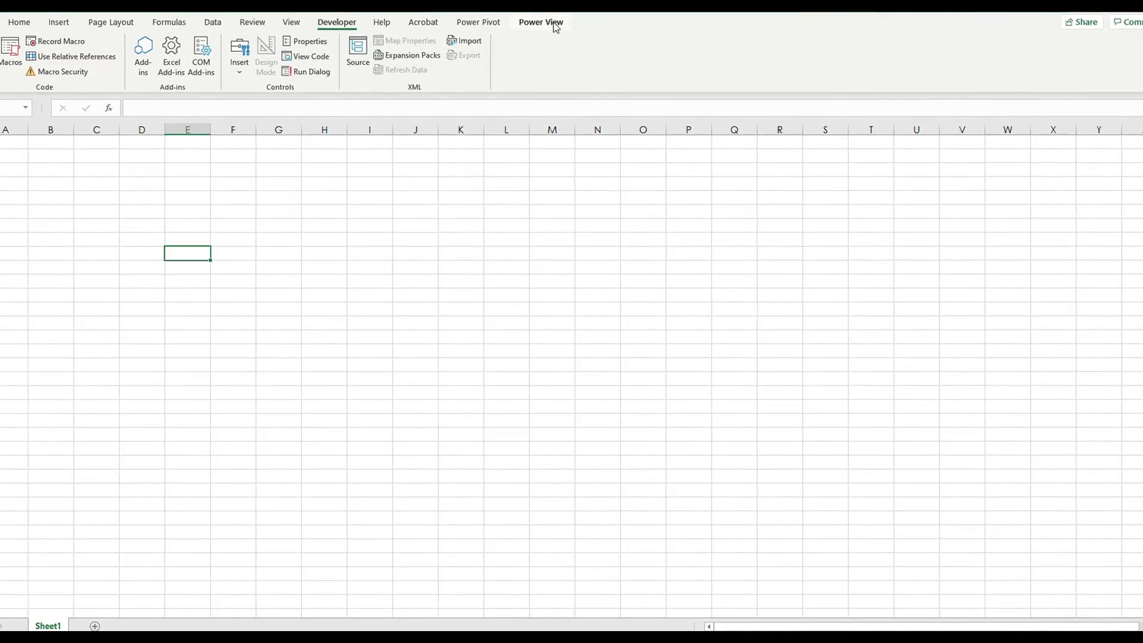
Switch to the newly available Power View tab on the ribbon.
click(553, 24)
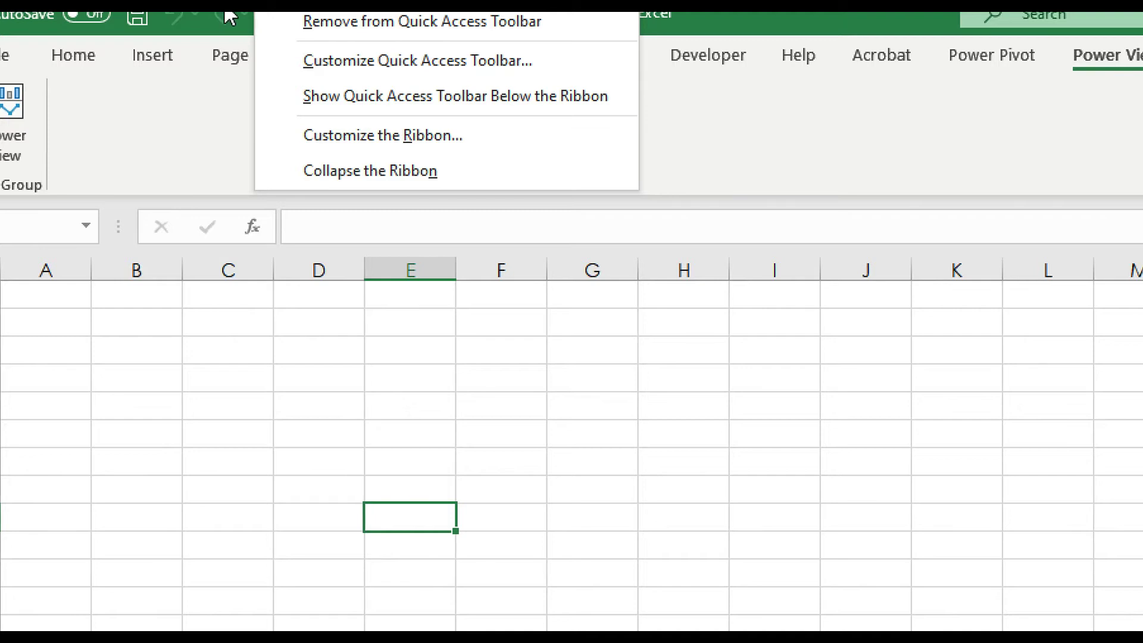
In Customize the Ribbon, create a new tab and rename its group to 'Power View'.
click(327, 147)
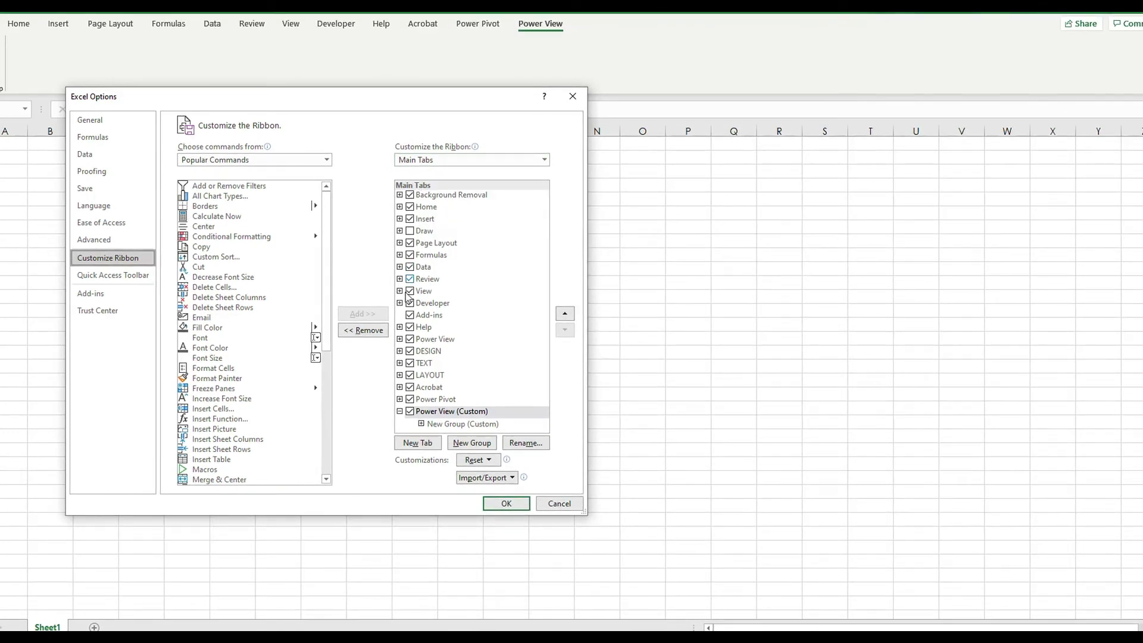
click(417, 442)
click(526, 442)
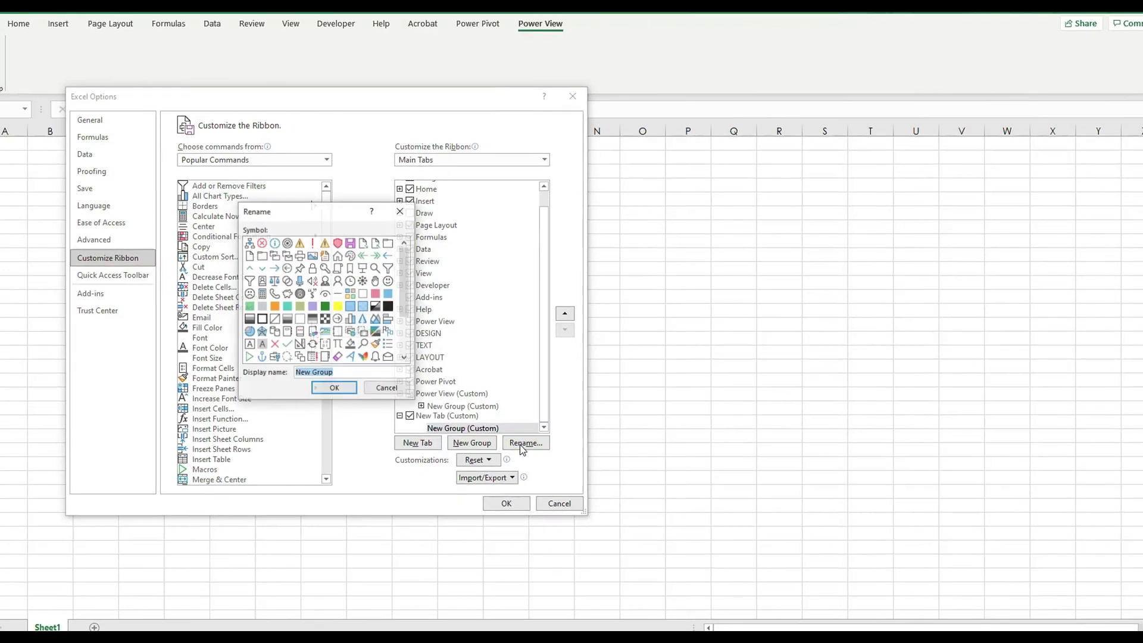
text(Power )
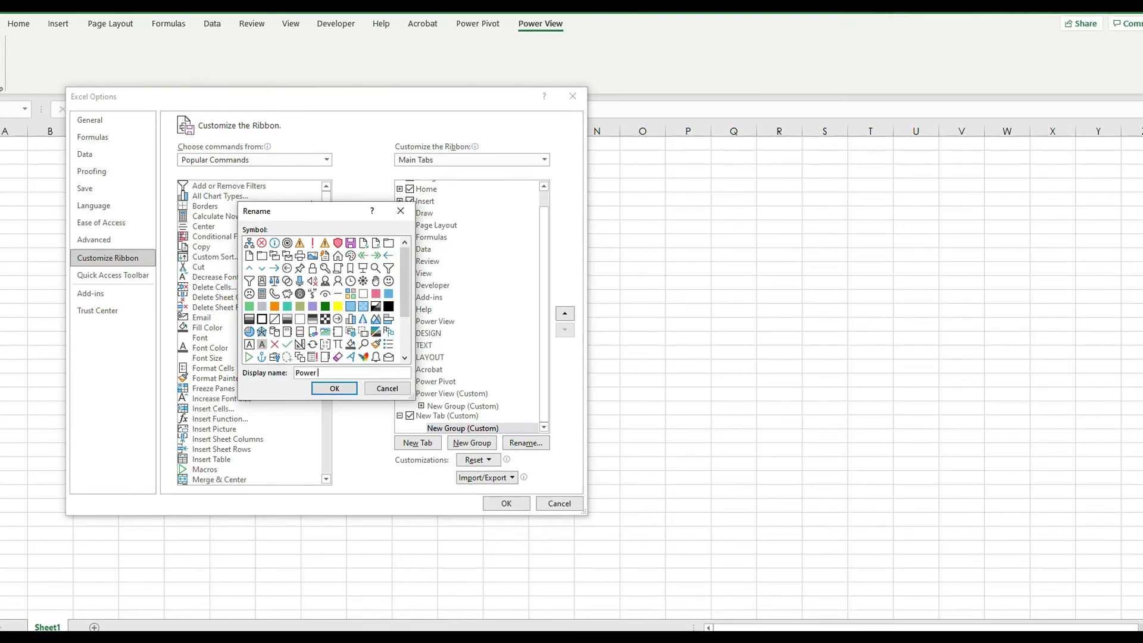
text(View)
key(Return)
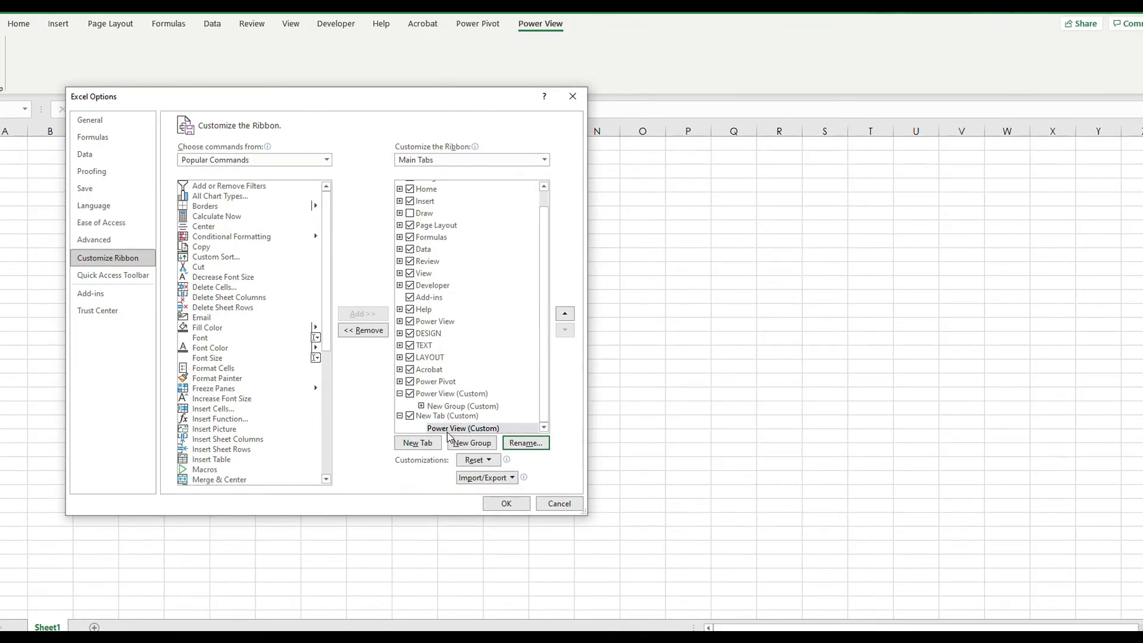
click(327, 160)
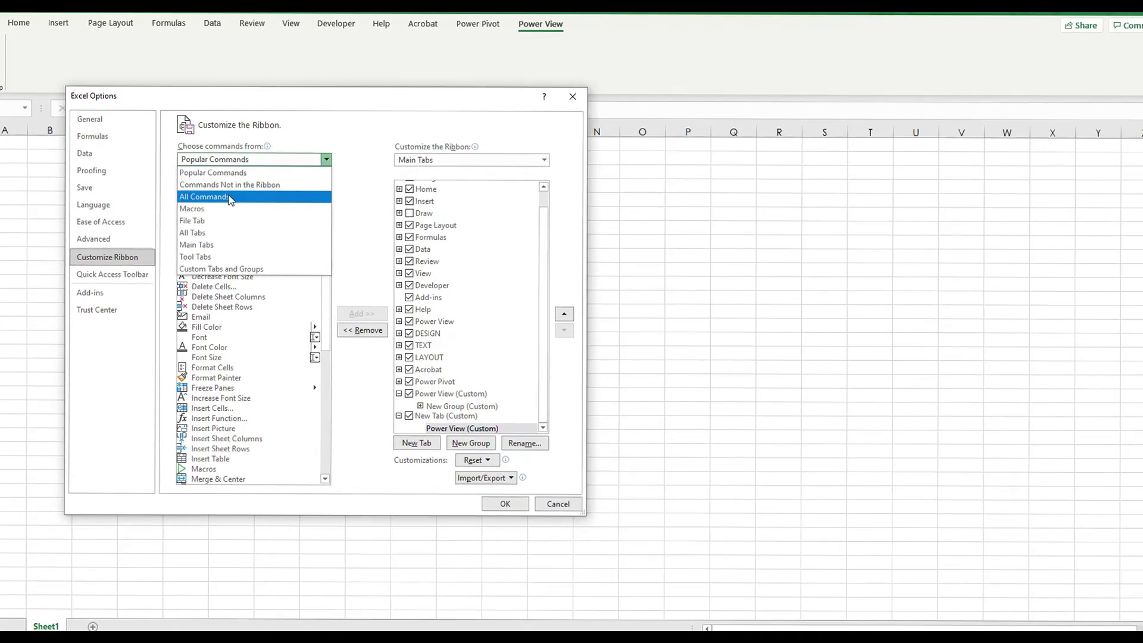
From All Commands, add the Power View command to the new Power View group.
click(230, 196)
click(225, 348)
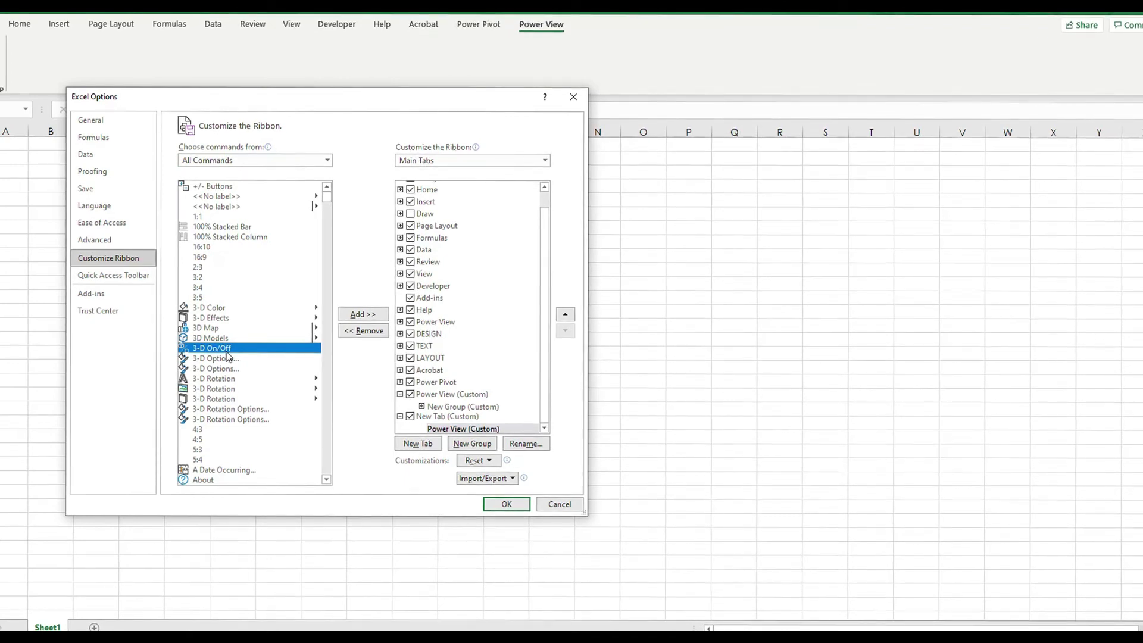
key(p)
scroll(238, 371, down, 3)
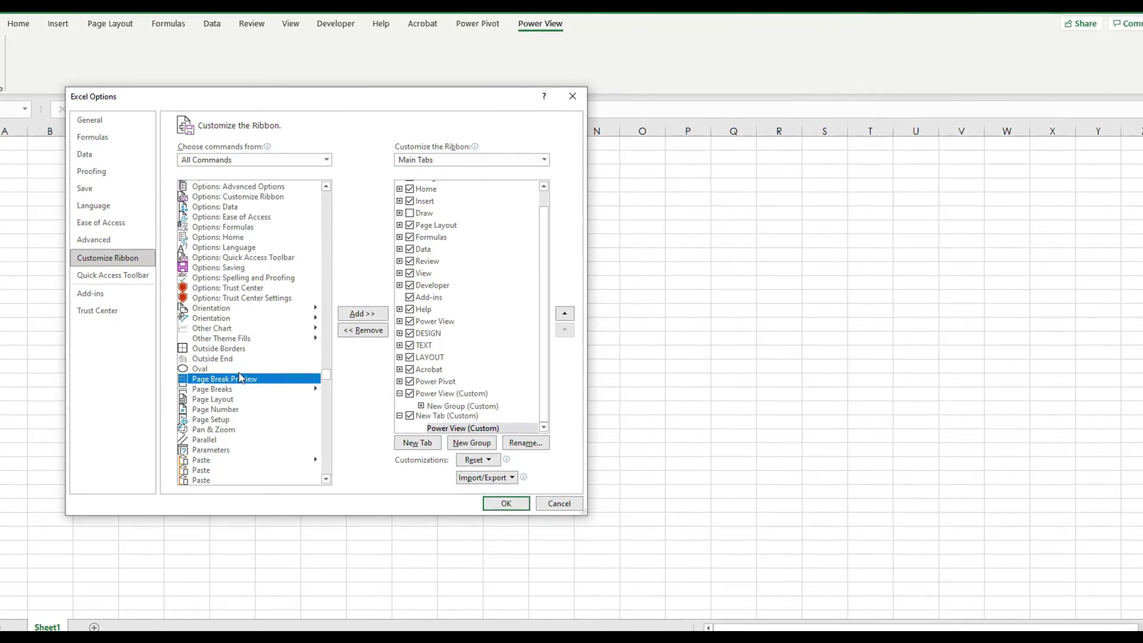
scroll(285, 344, down, 5)
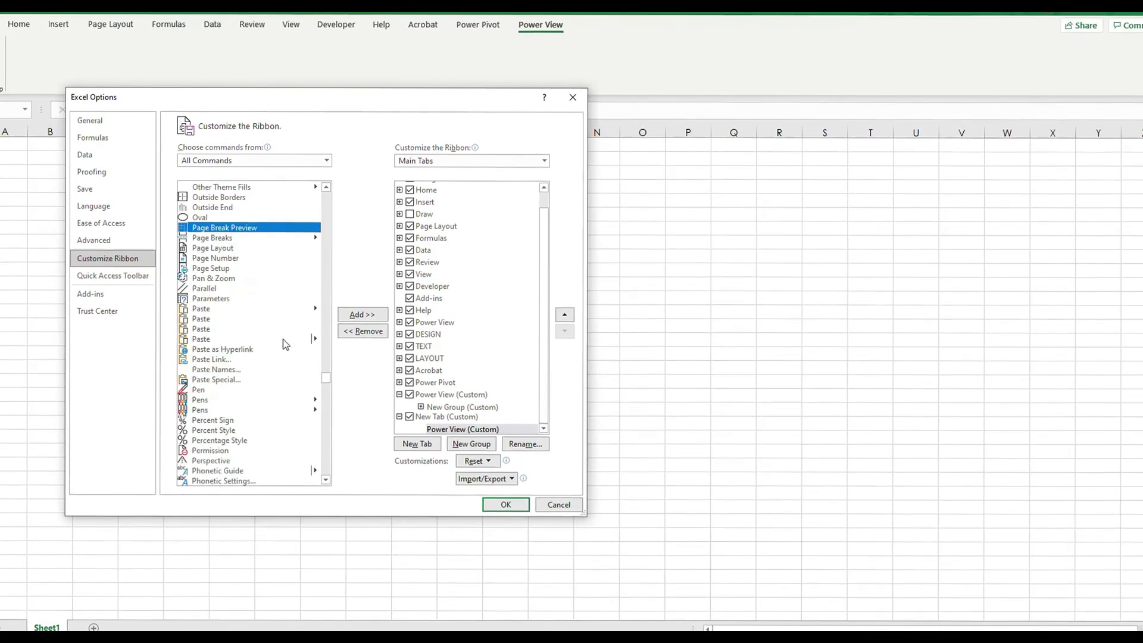
scroll(284, 344, down, 8)
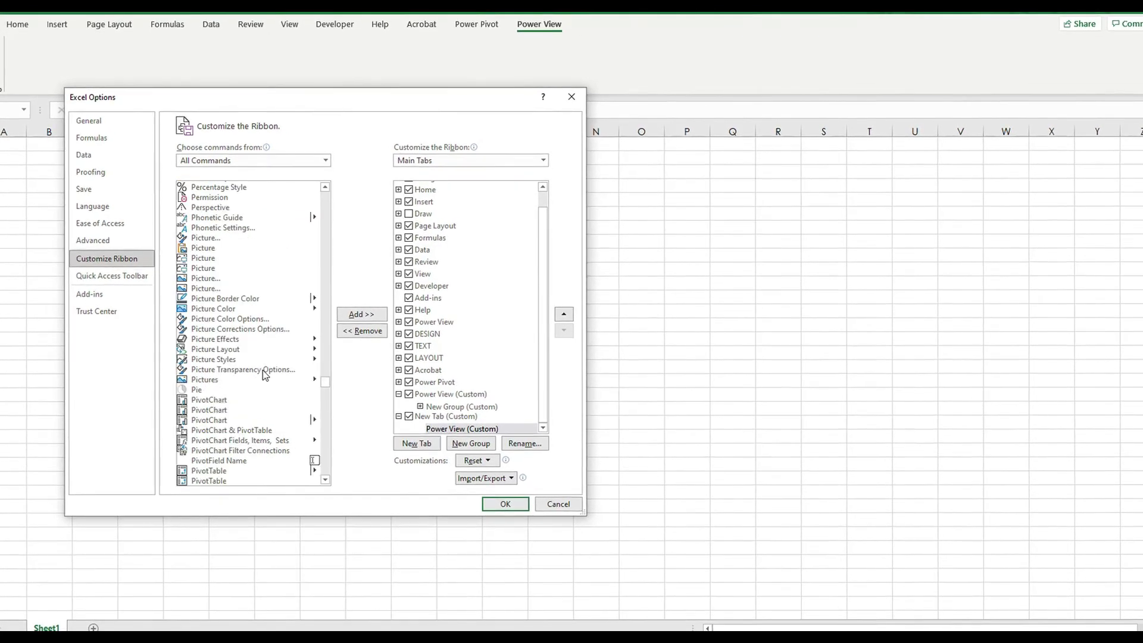
scroll(265, 375, down, 7)
click(234, 404)
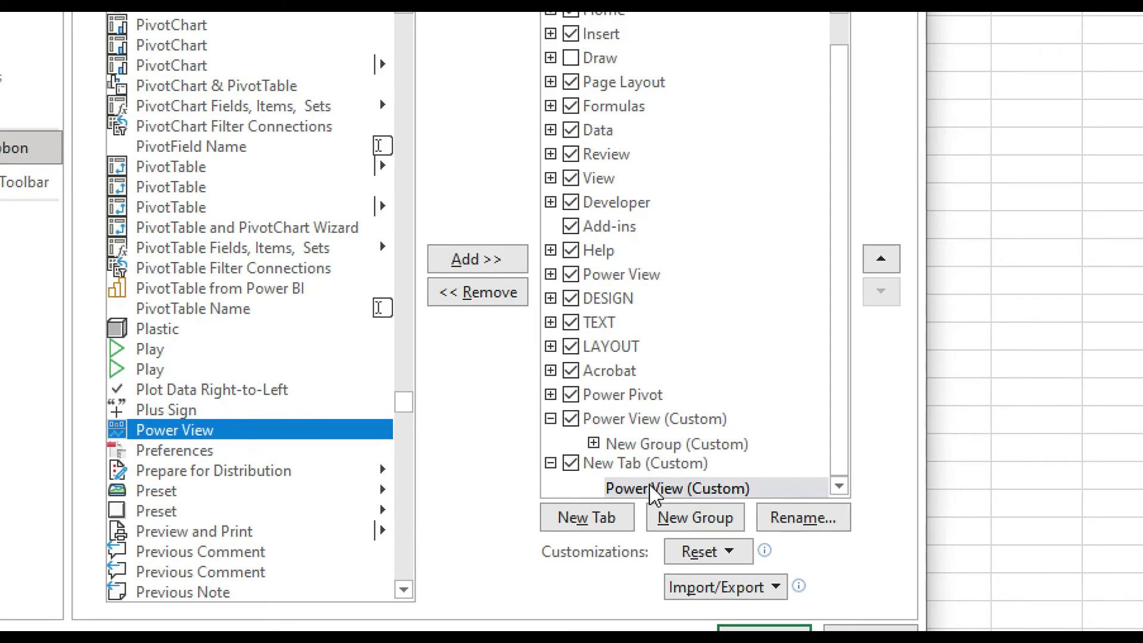
click(477, 260)
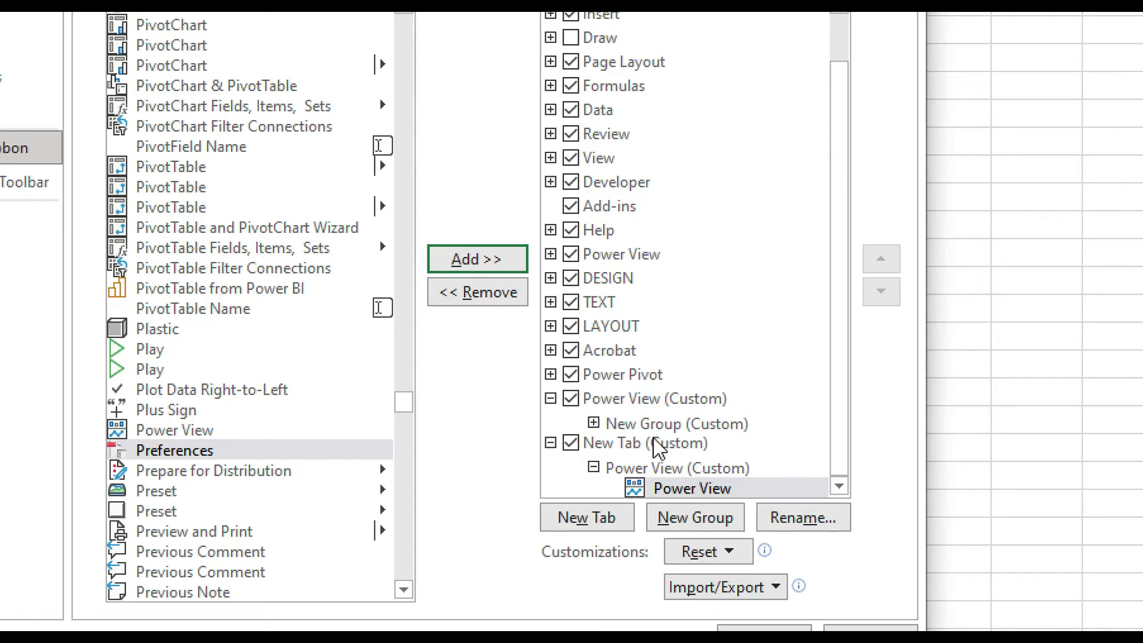
Rename the new custom tab to 'Power View' and apply the ribbon changes.
click(619, 453)
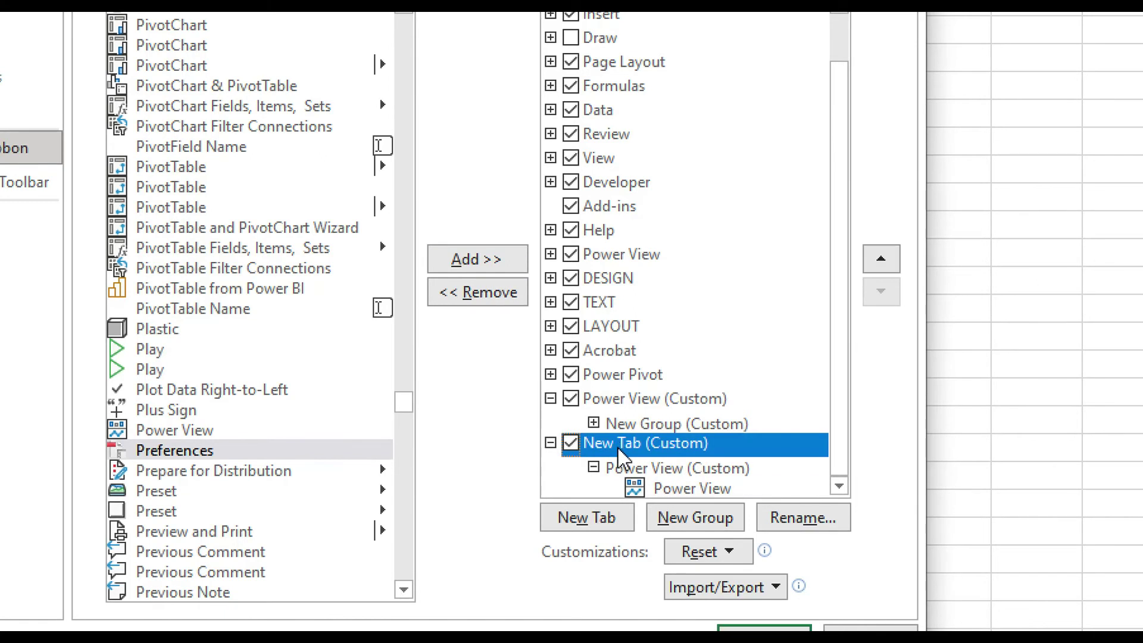
click(787, 520)
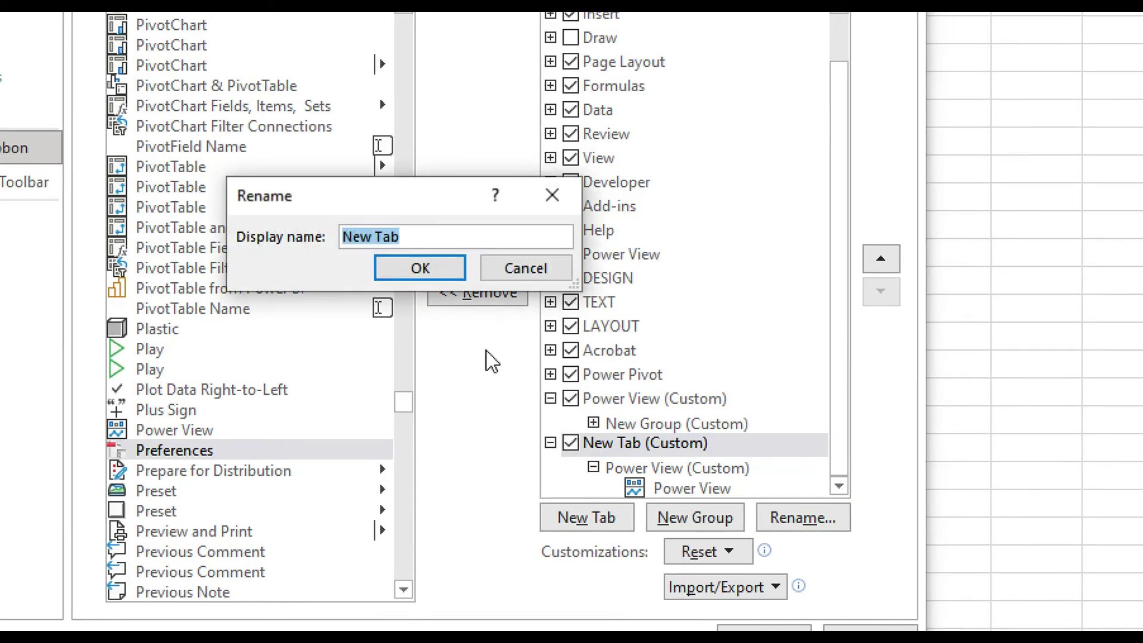
text(Power View)
key(Return)
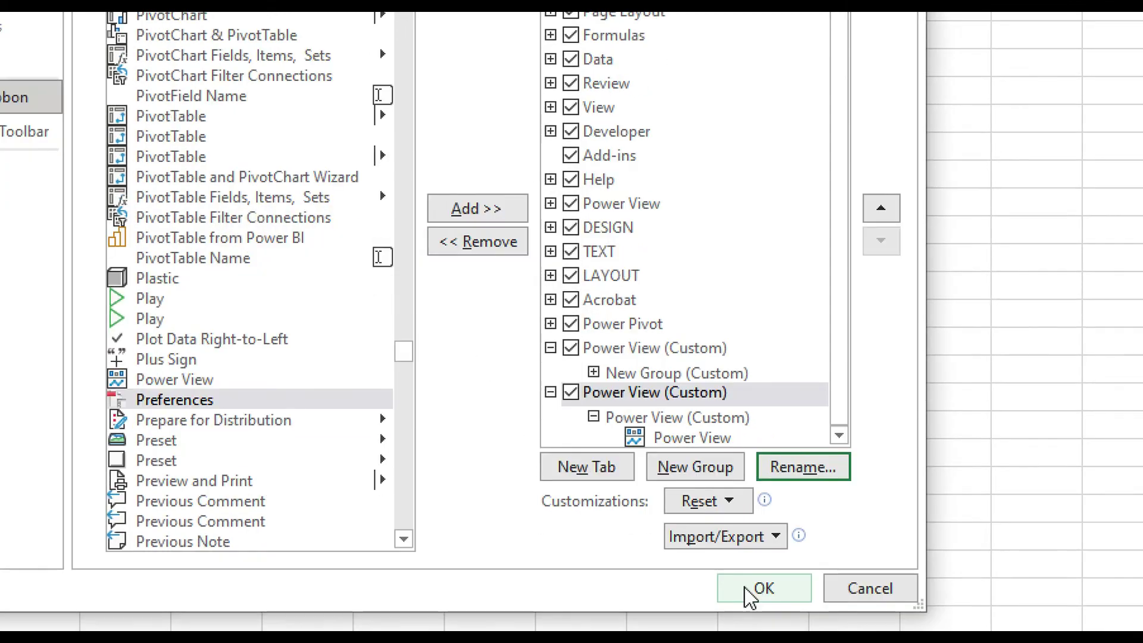
click(752, 592)
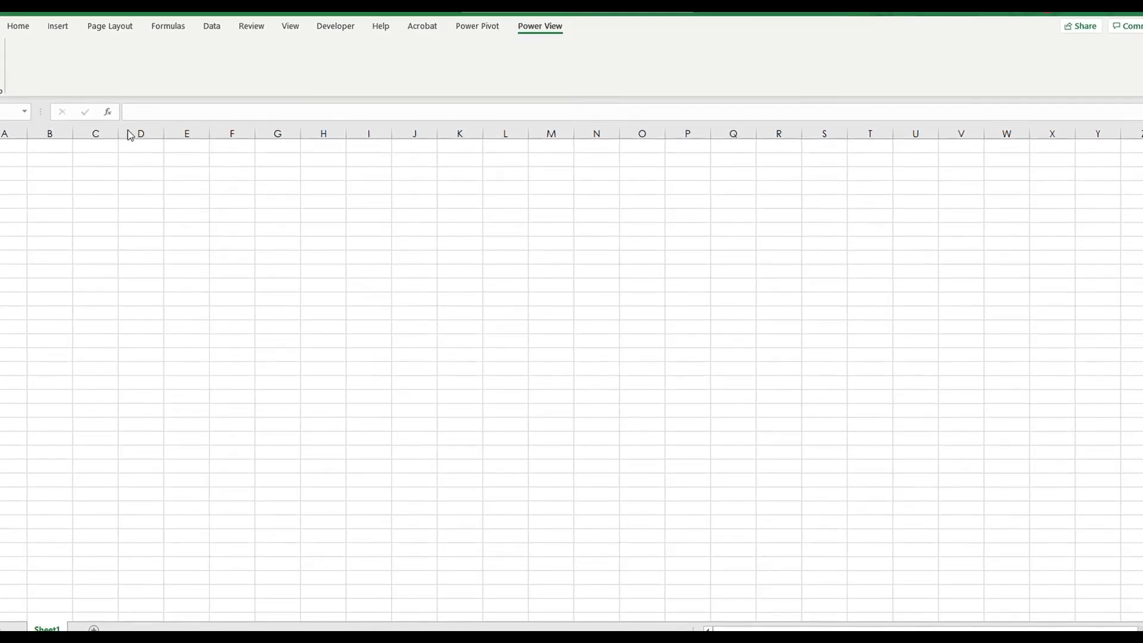
On the Insert tab, check the 3D Map dropdown options, then dismiss them.
click(60, 25)
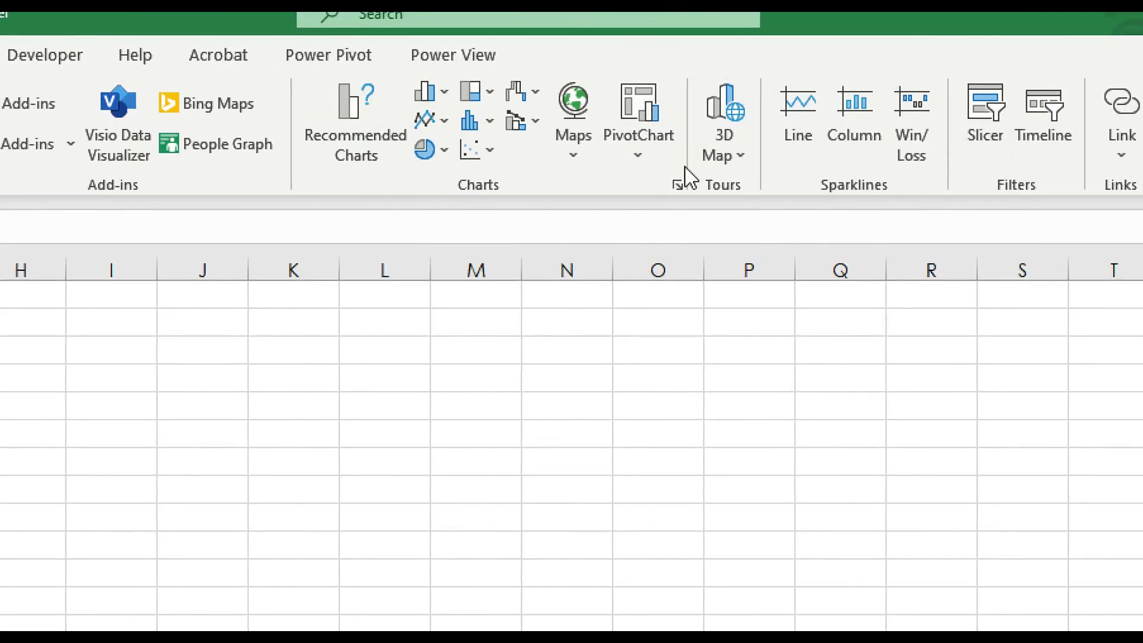
click(717, 168)
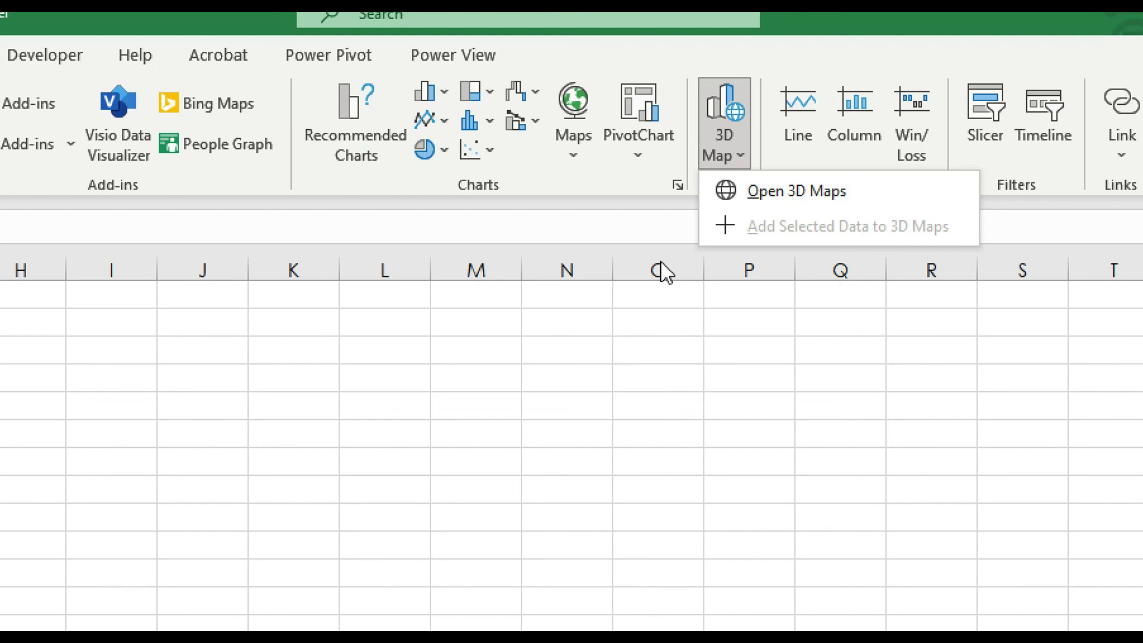
key(Escape)
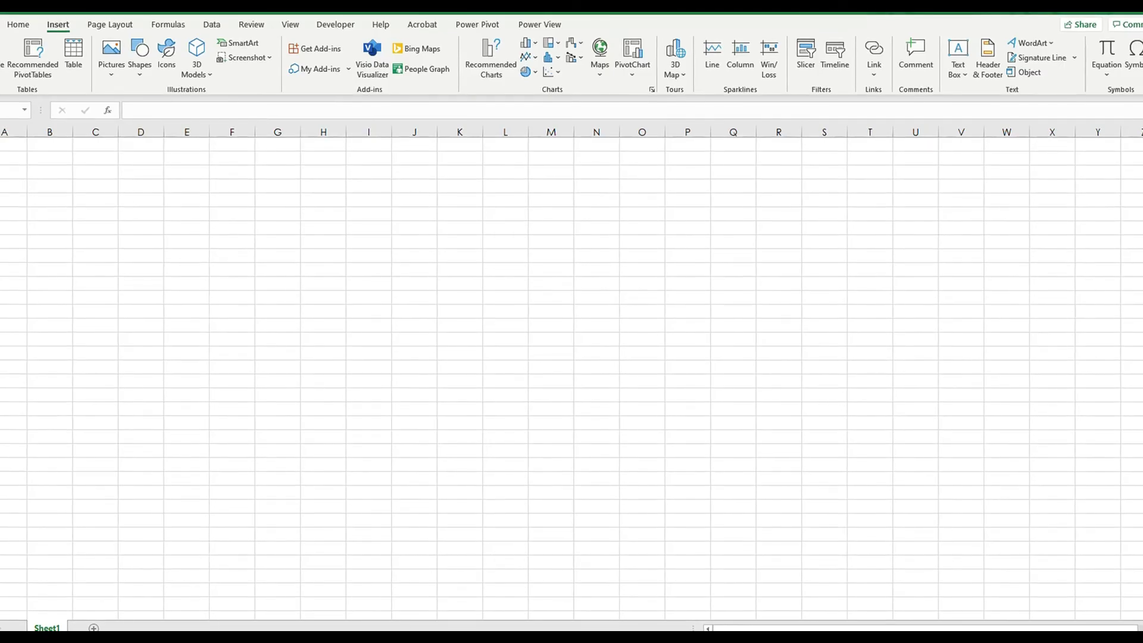